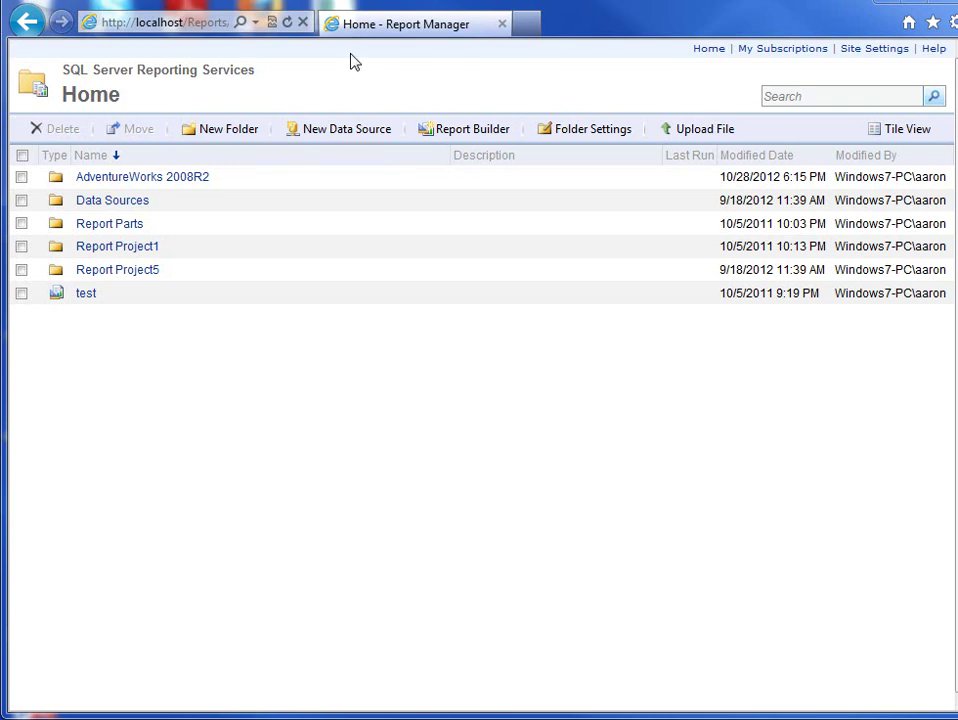
Select the report server address, then open the AdventureWorks 2008R2 folder.
click(175, 24)
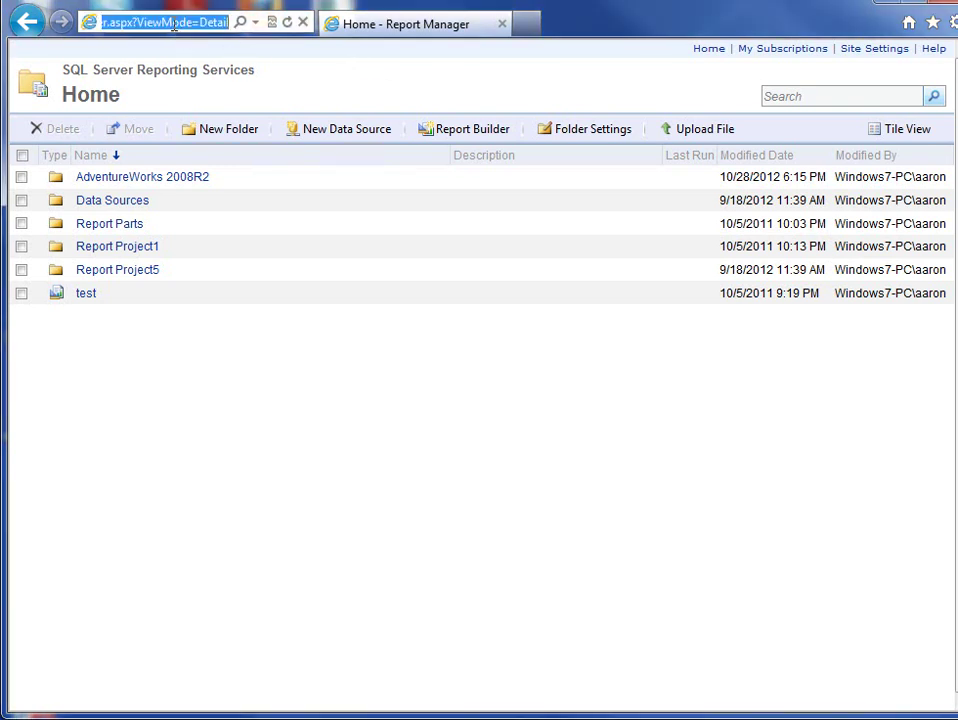
drag(187, 24, 85, 25)
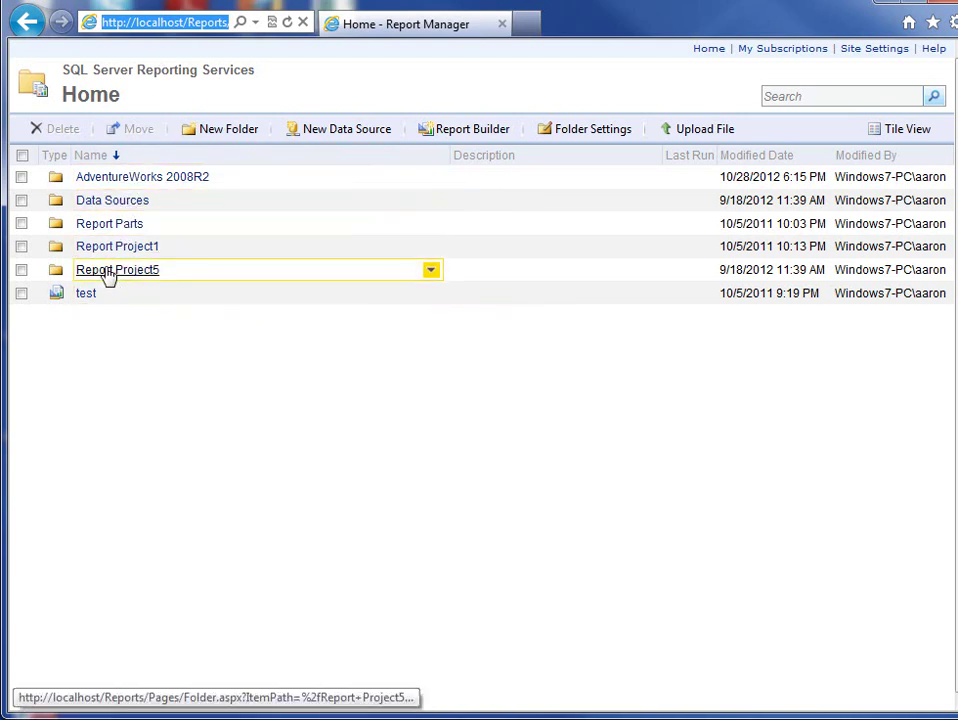
click(105, 182)
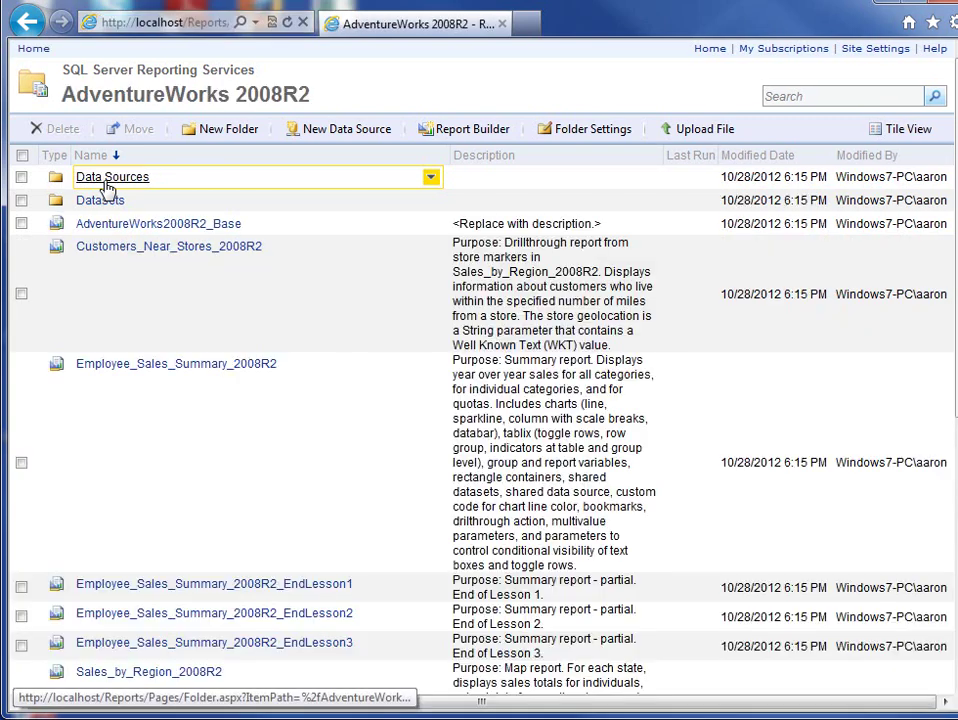
Open the Employee_Sales_Summary_2008R2 report from the folder listing.
scroll(236, 342, down, 2)
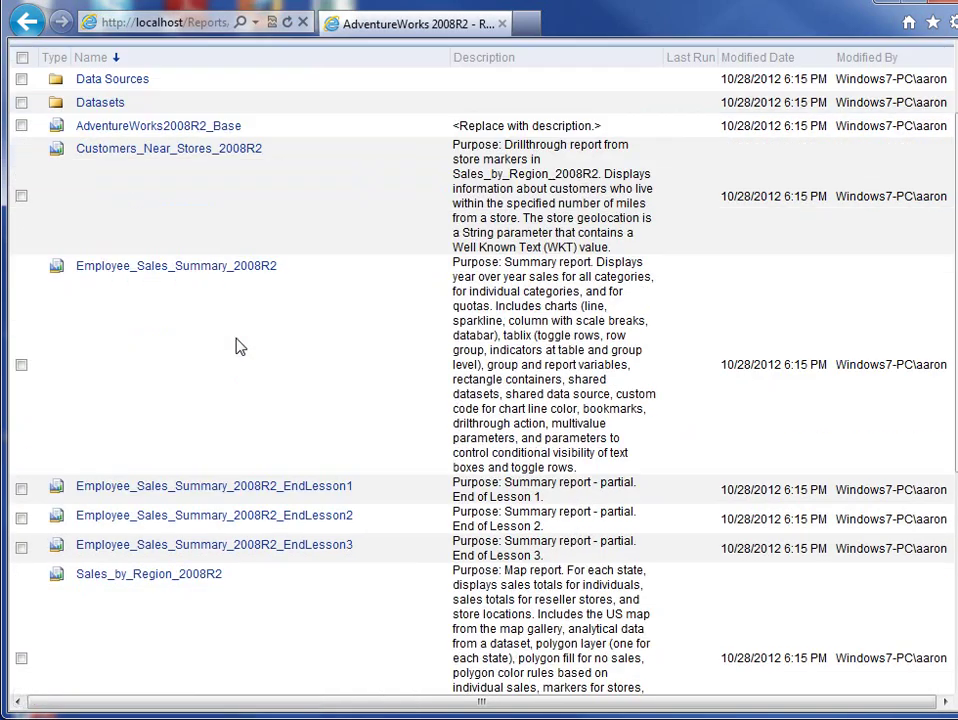
scroll(237, 345, up, 2)
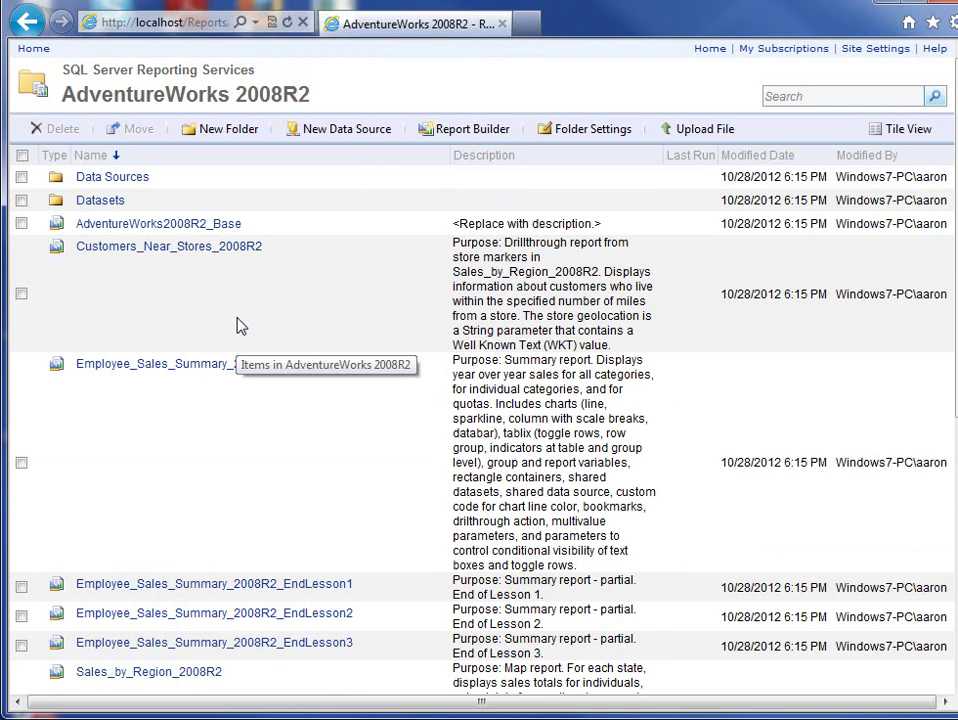
click(158, 366)
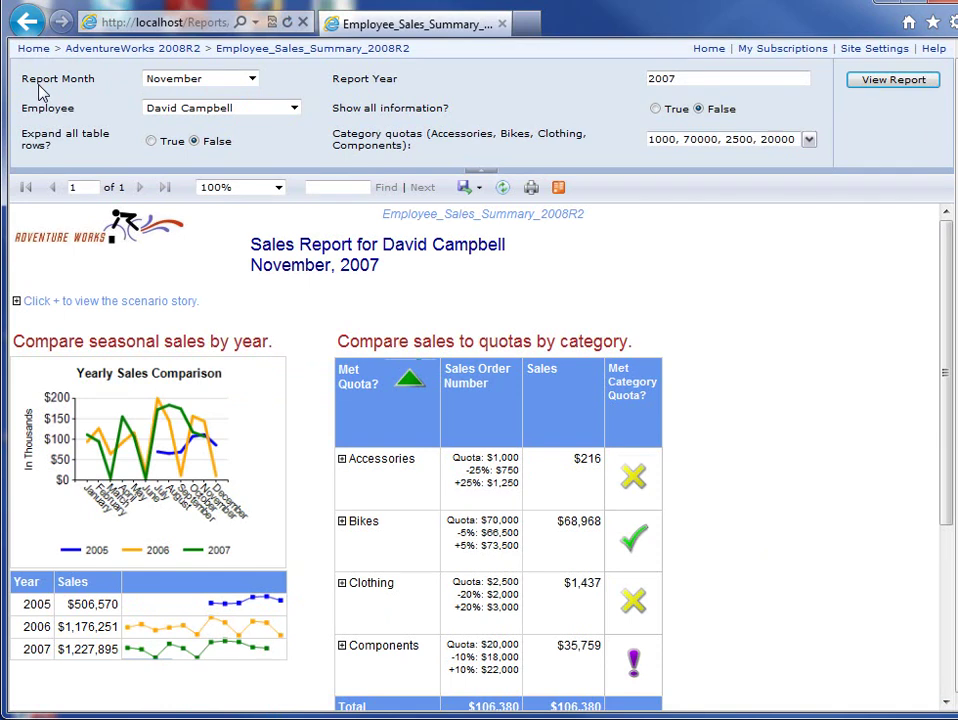
Rerun the report with Report Month set to October and show the employee list.
click(253, 80)
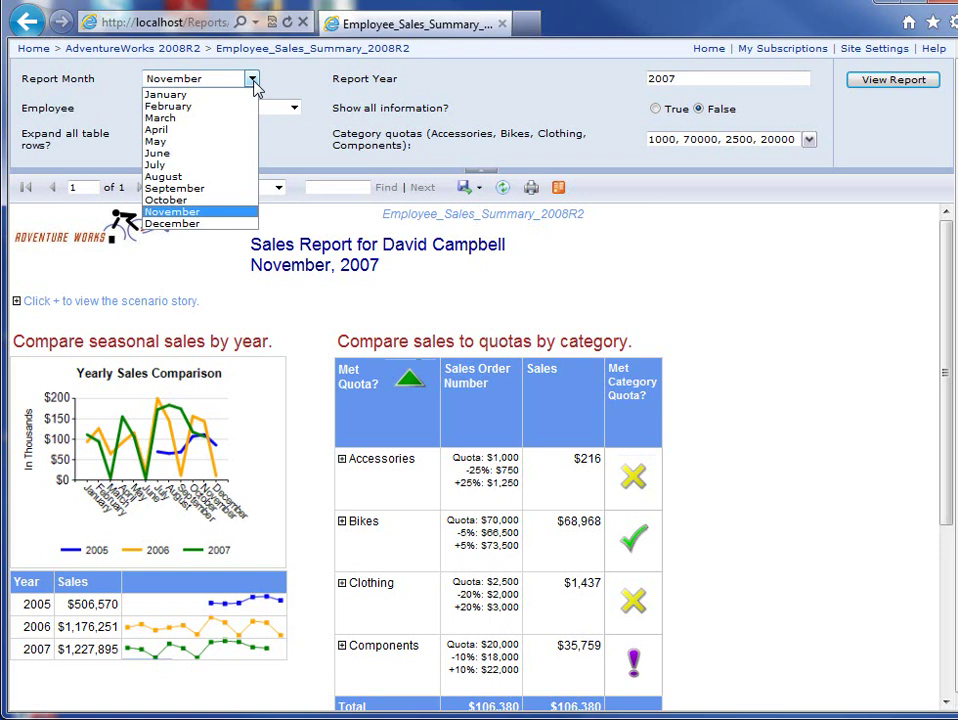
click(163, 200)
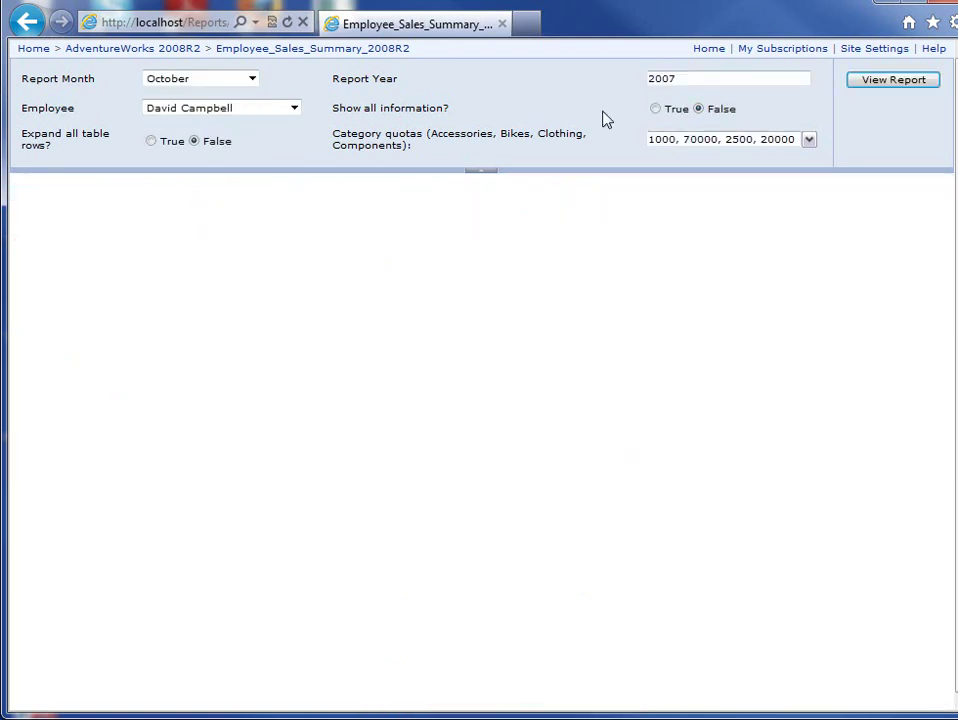
click(881, 81)
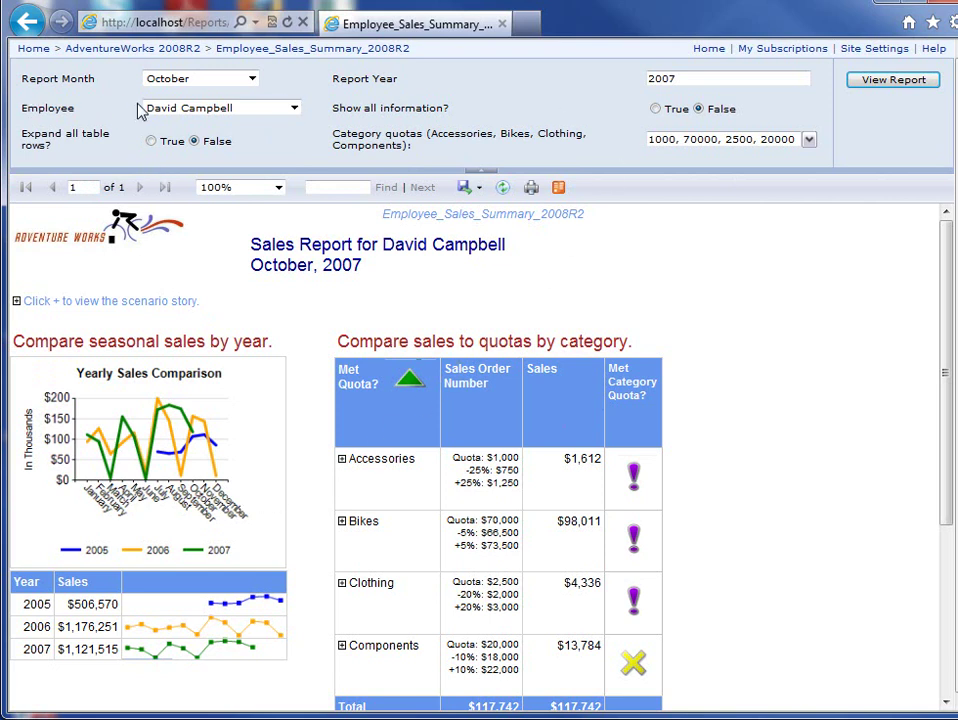
click(294, 108)
click(295, 109)
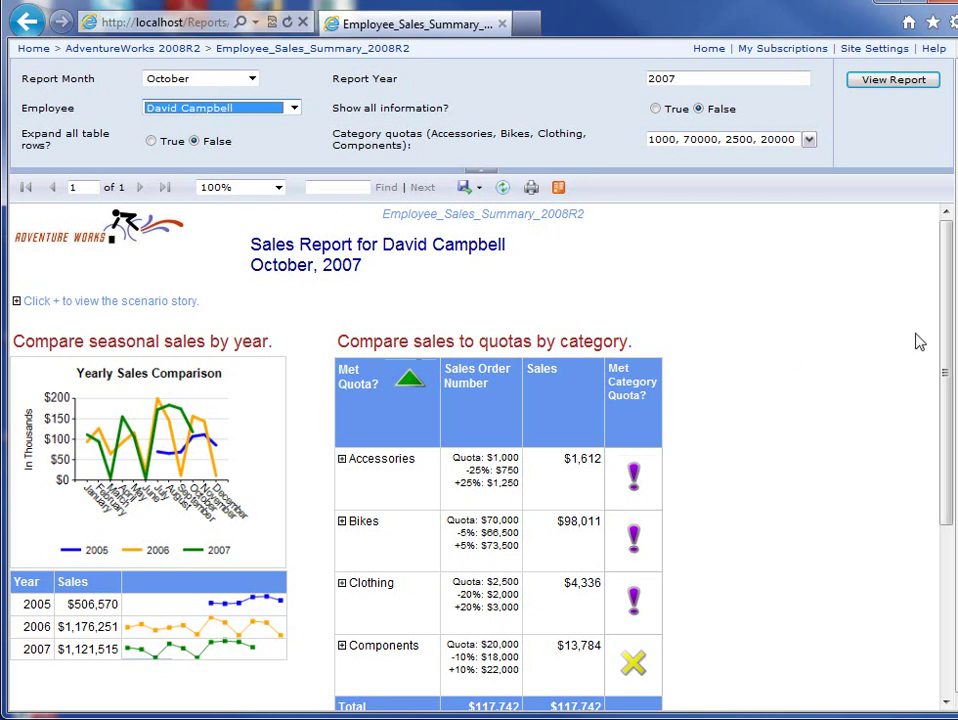
mouse_move(950, 316)
mouse_down()
mouse_move(953, 360)
mouse_move(947, 295)
mouse_up()
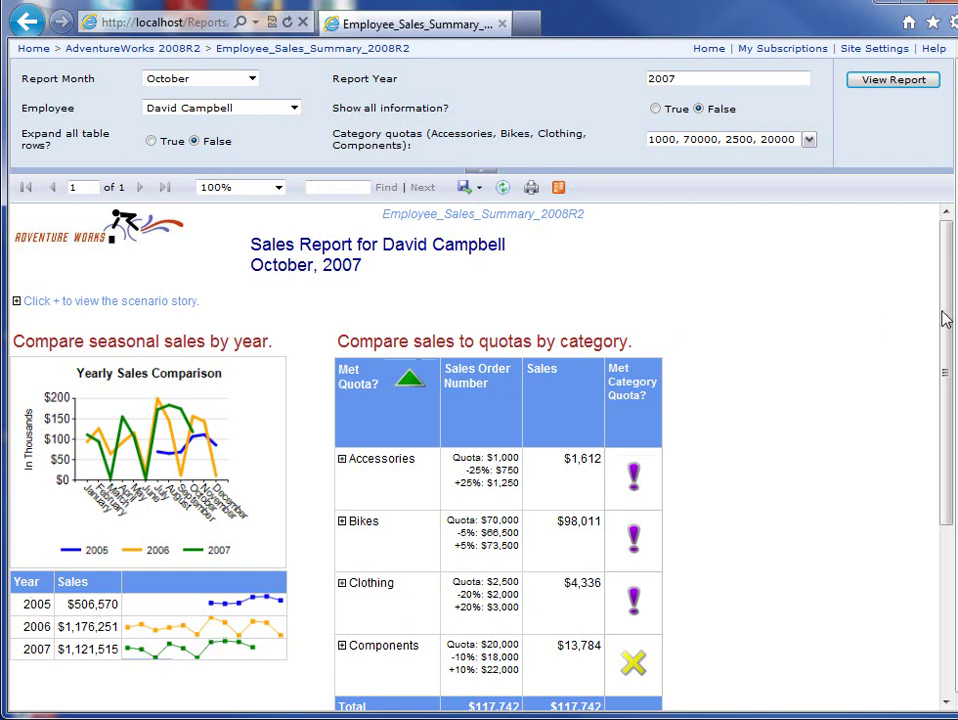
drag(943, 316, 950, 342)
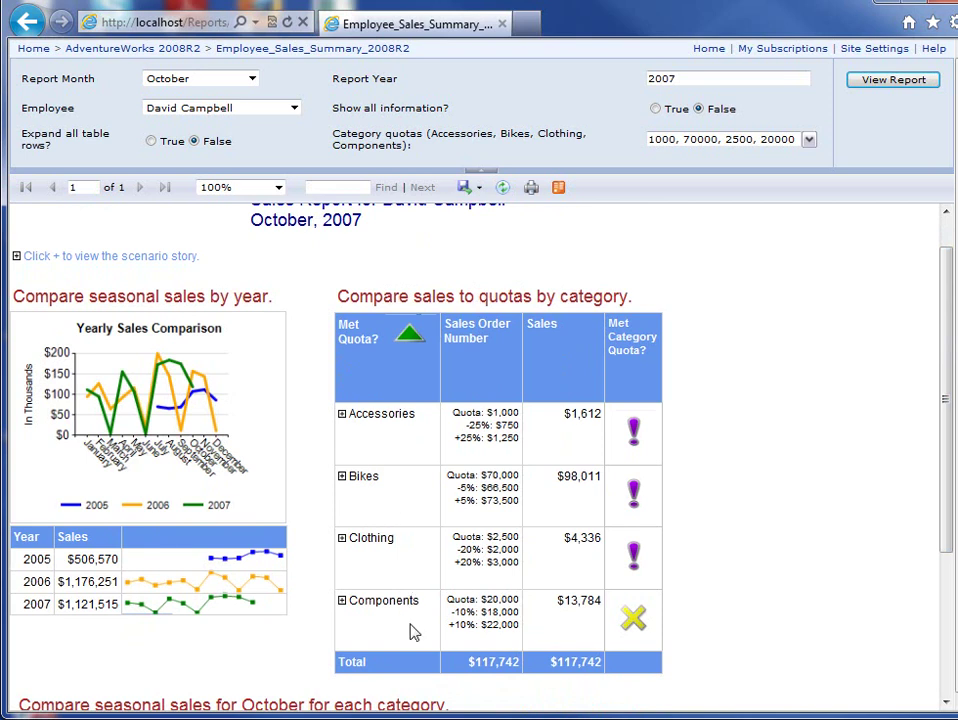
Expand the Bikes category and view the order detail for SO55241.
click(342, 479)
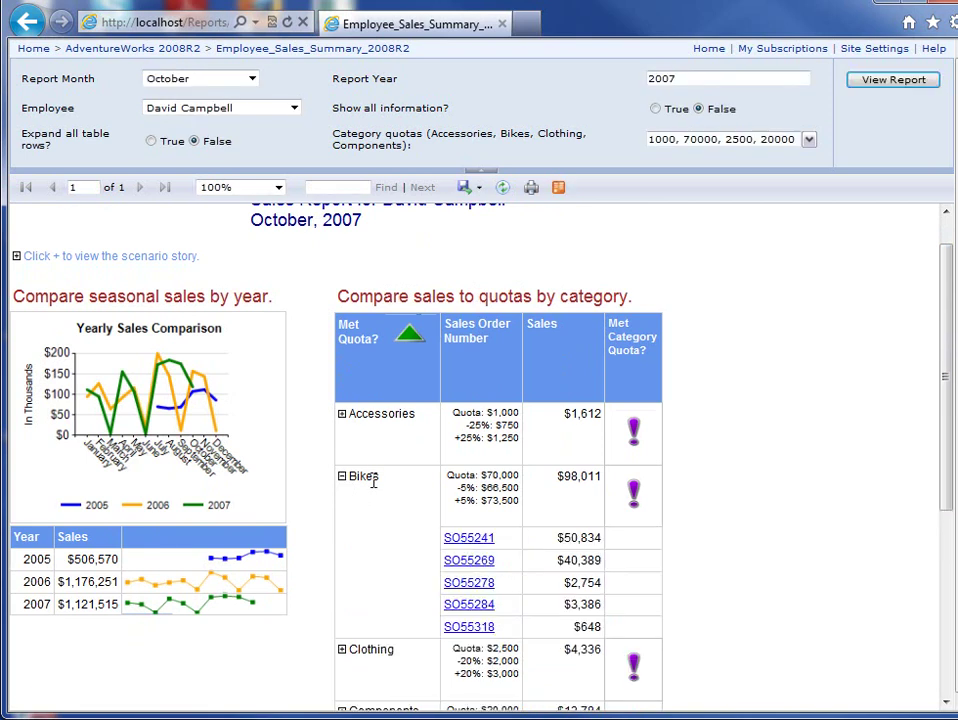
scroll(372, 480, down, 1)
scroll(373, 487, down, 1)
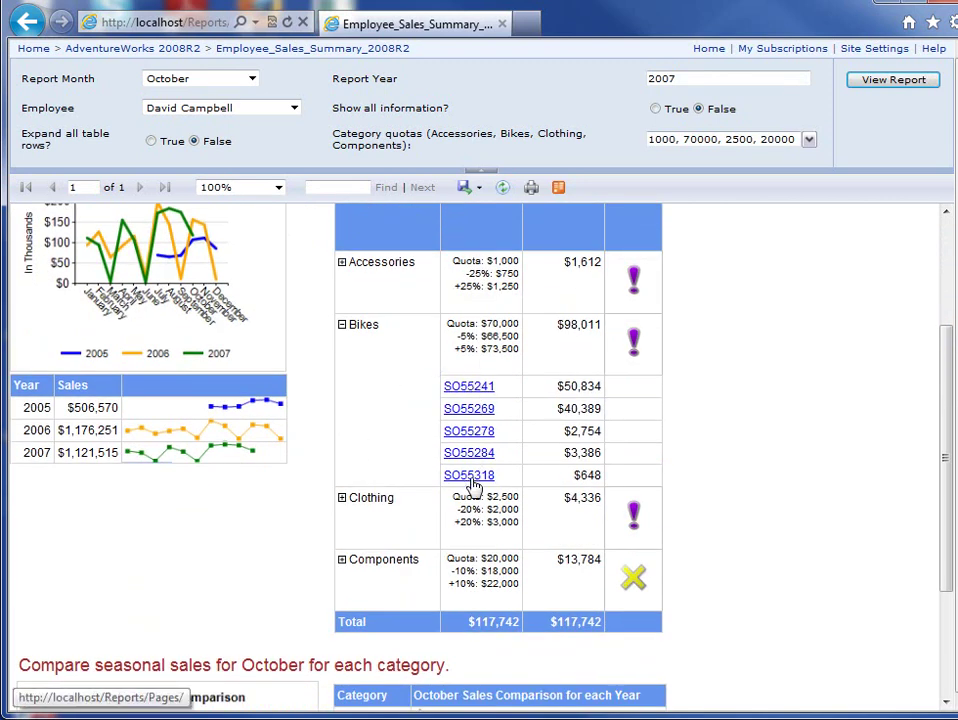
click(469, 395)
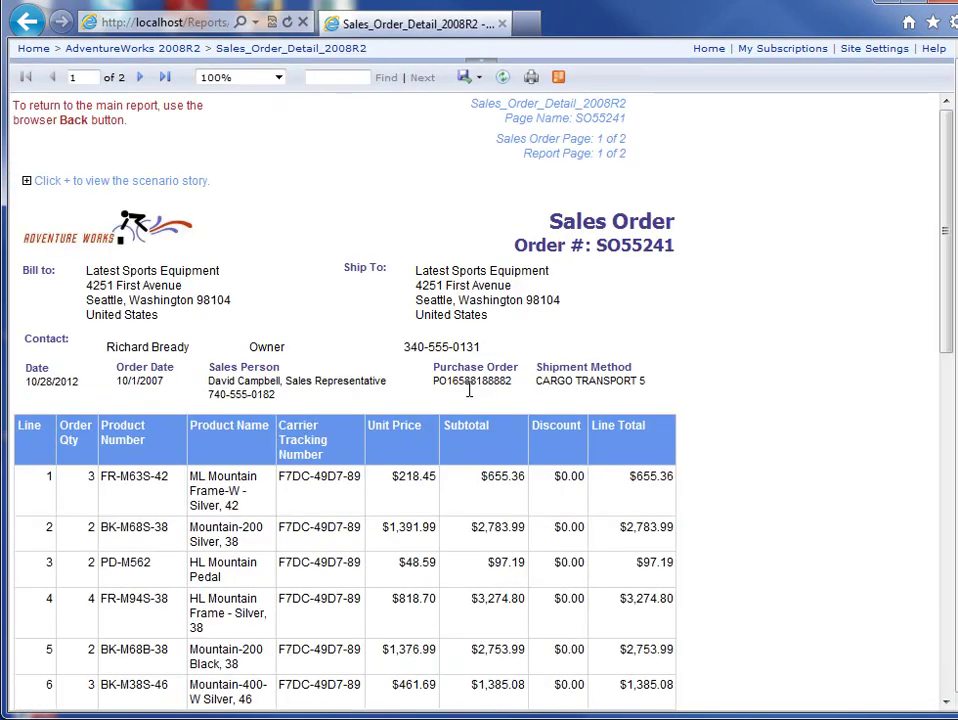
scroll(469, 395, down, 6)
scroll(469, 396, up, 2)
scroll(472, 397, up, 4)
Return to the October 2007 sales summary and collapse the Bikes order rows.
click(27, 24)
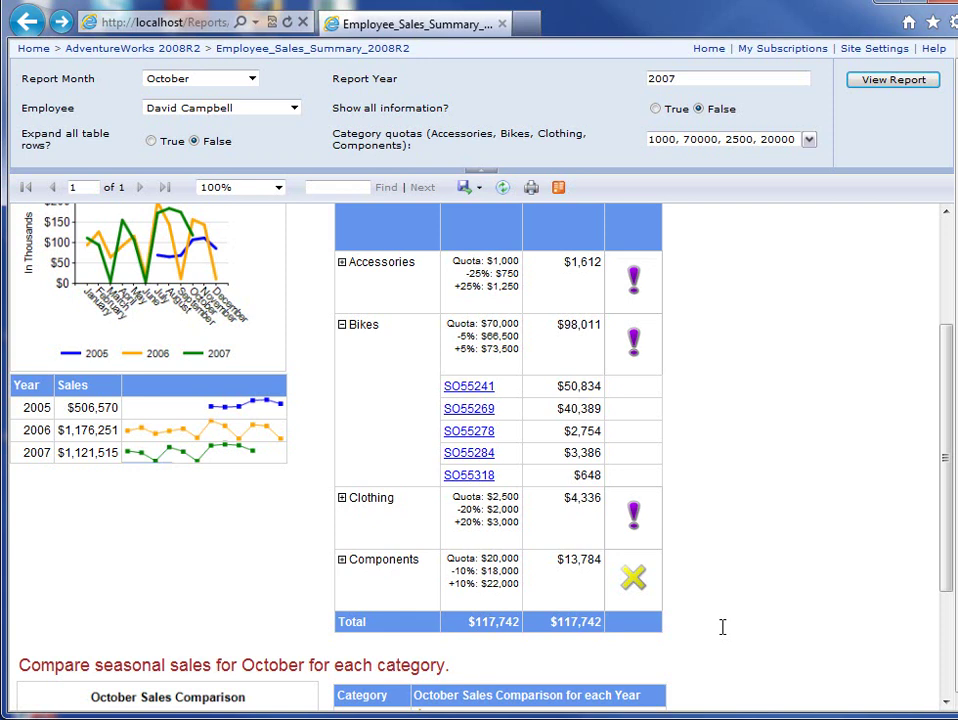
scroll(546, 514, up, 3)
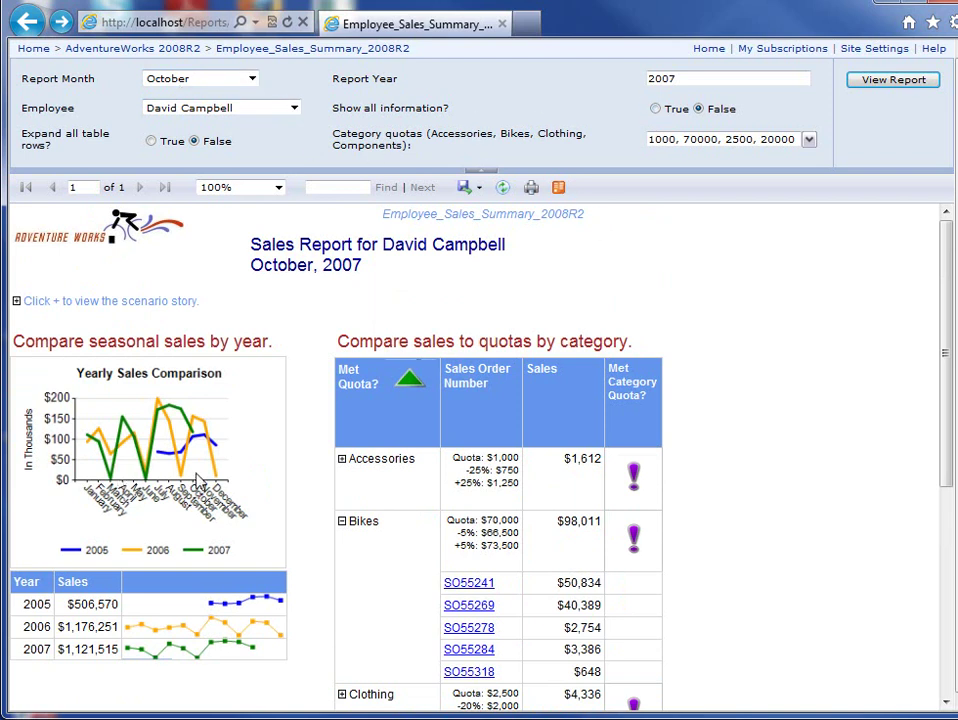
scroll(197, 480, down, 2)
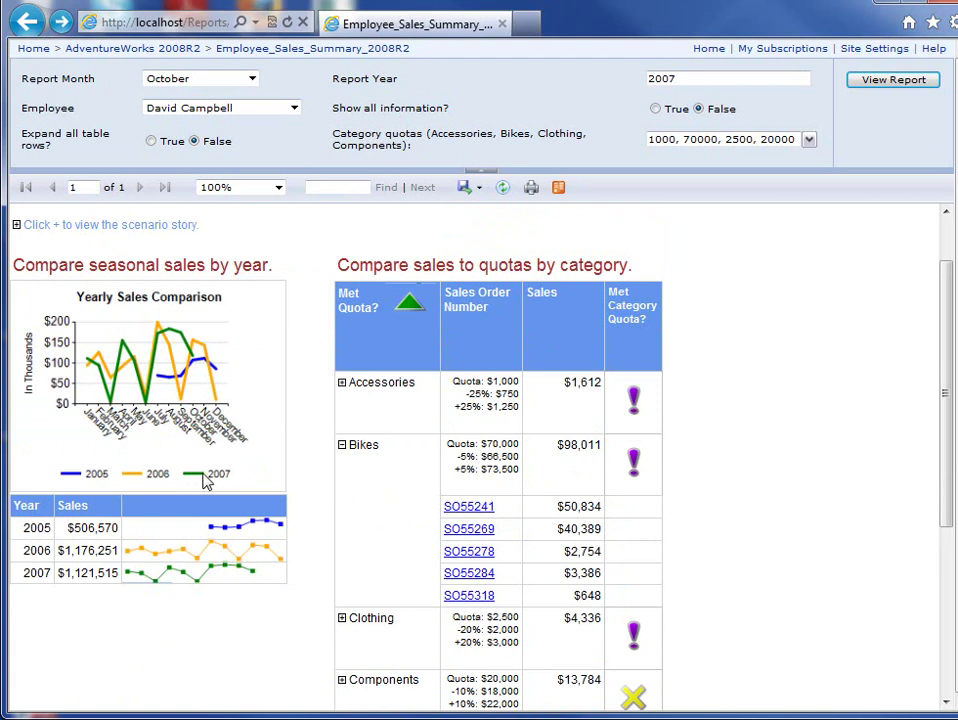
click(341, 445)
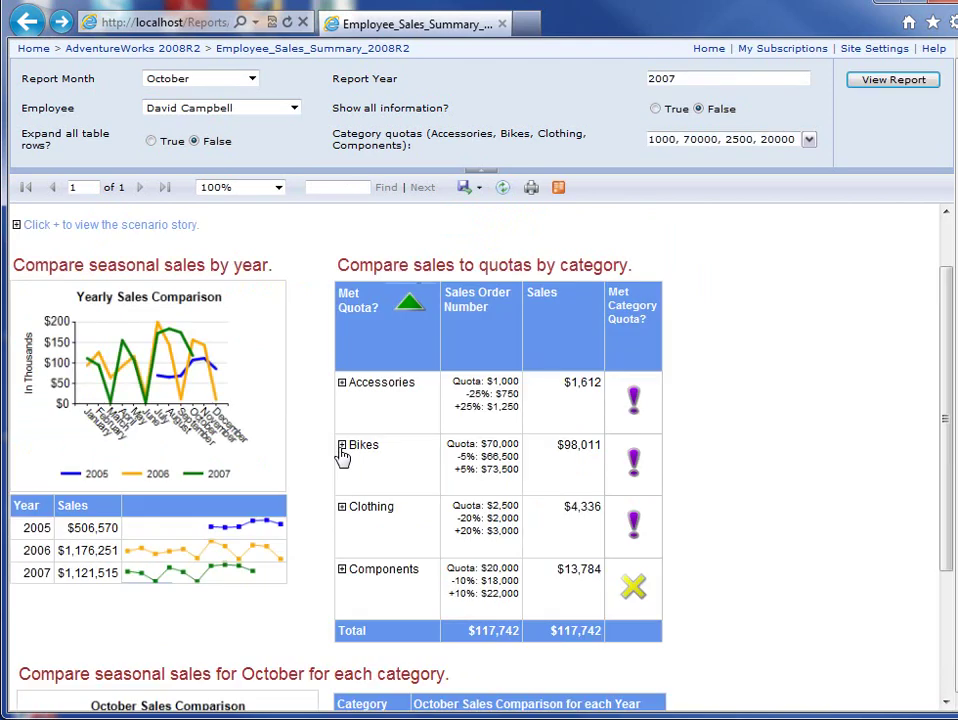
scroll(315, 466, down, 3)
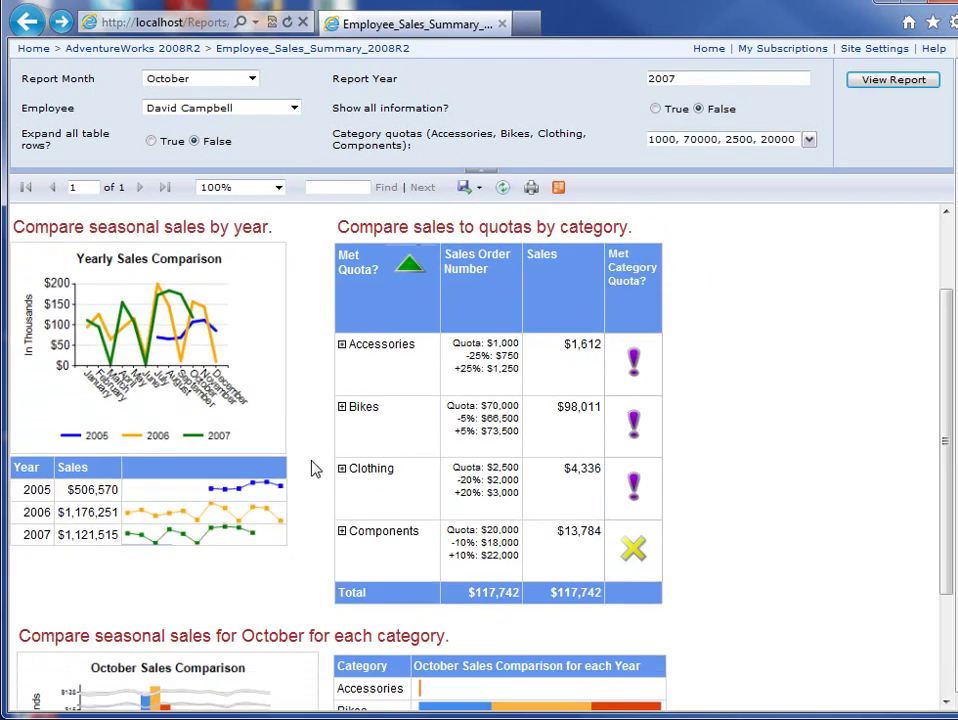
scroll(315, 466, up, 4)
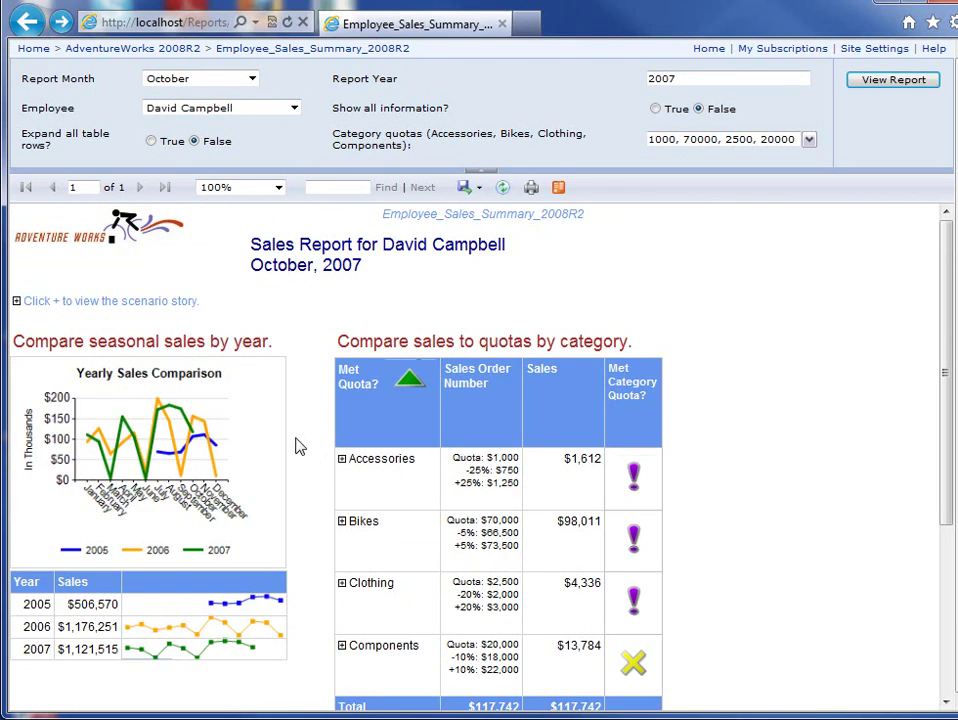
Open Sales_by_Region_2008R2 and drill into customers near the Great Bicycle Supply store.
click(145, 48)
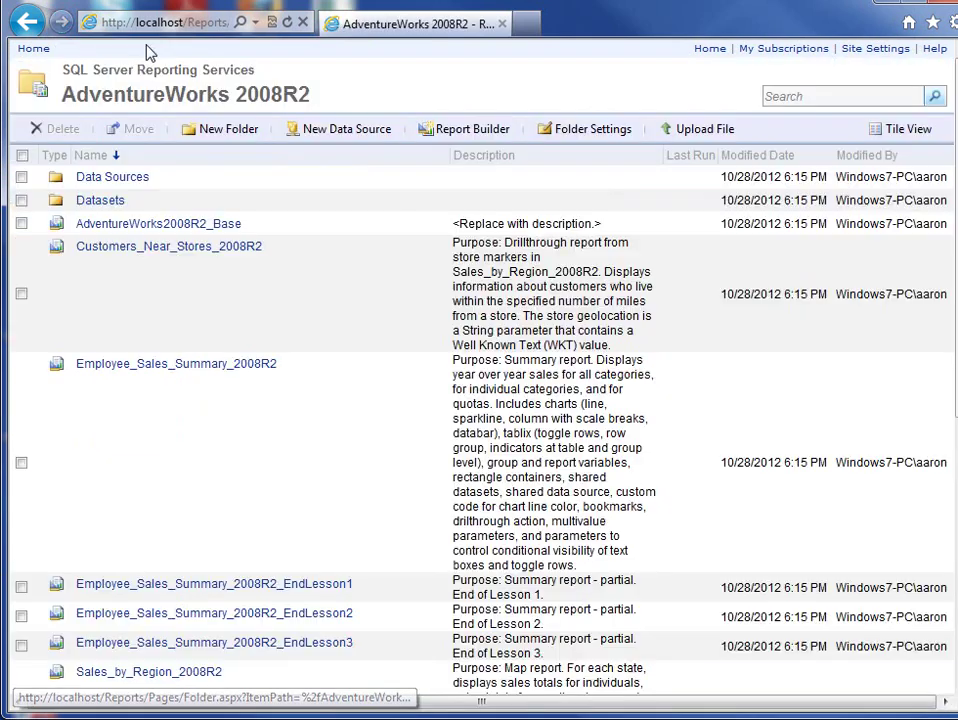
scroll(246, 369, down, 2)
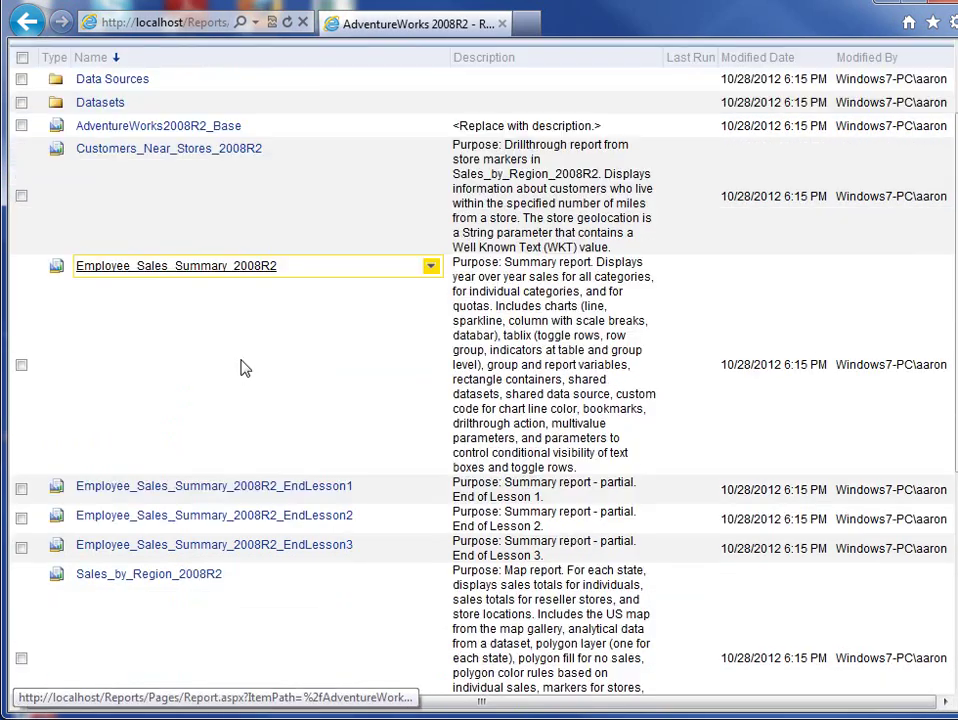
click(170, 576)
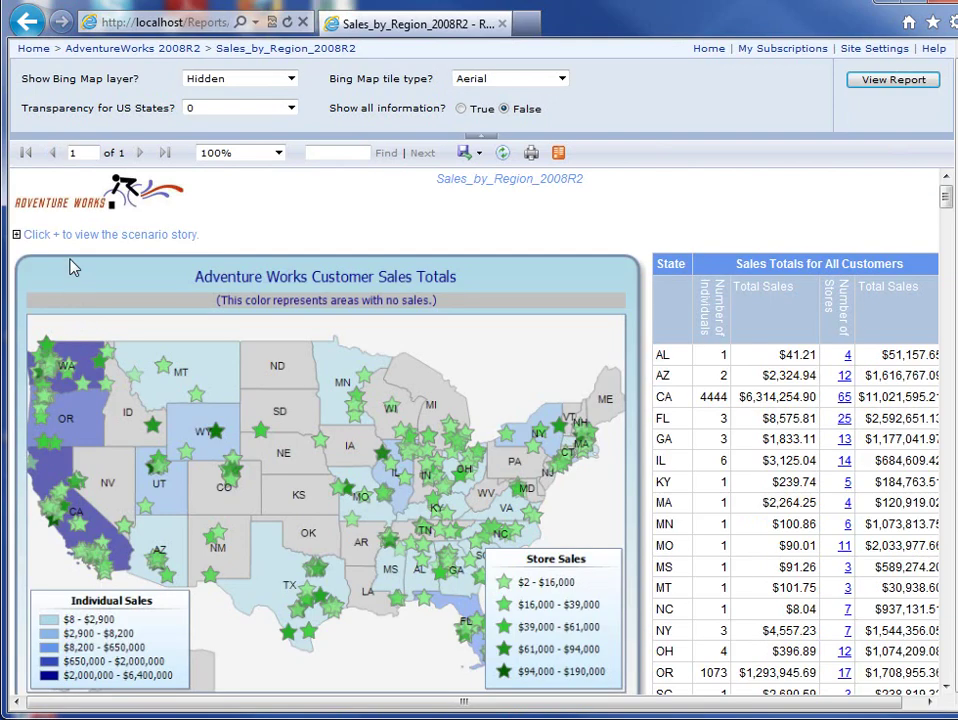
scroll(145, 305, down, 1)
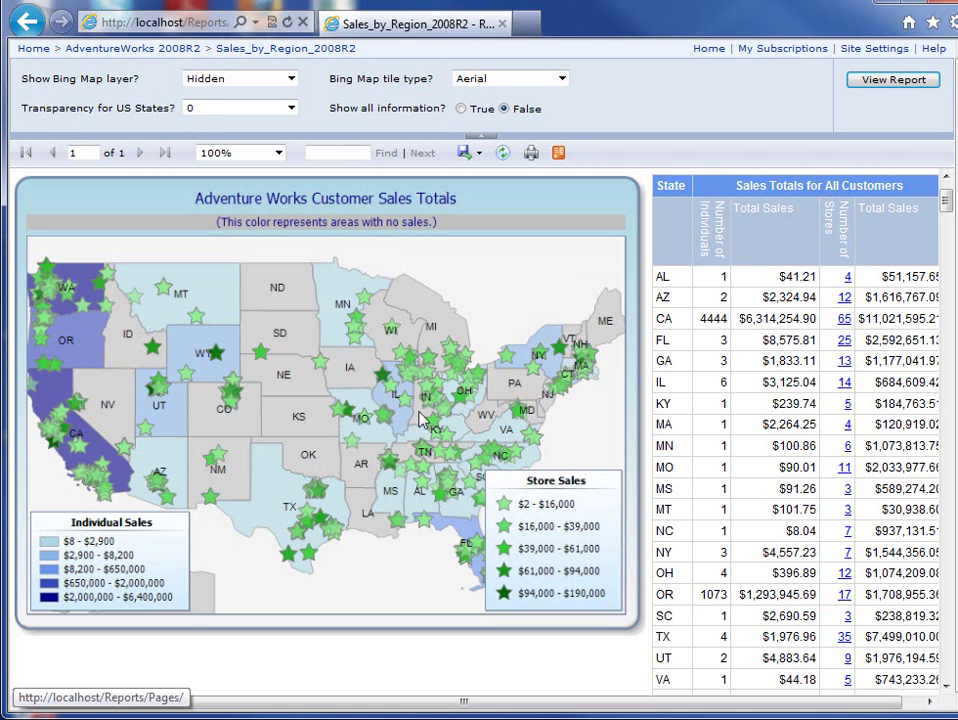
click(382, 377)
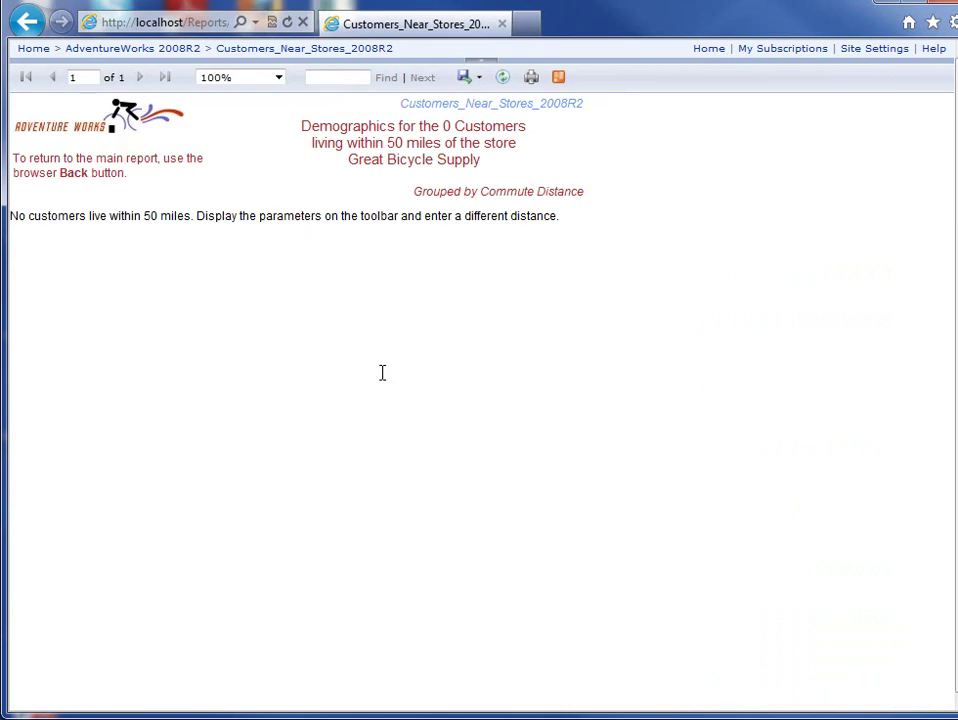
Go back to Sales_by_Region and jump from Wyoming on the map to its store list.
click(28, 23)
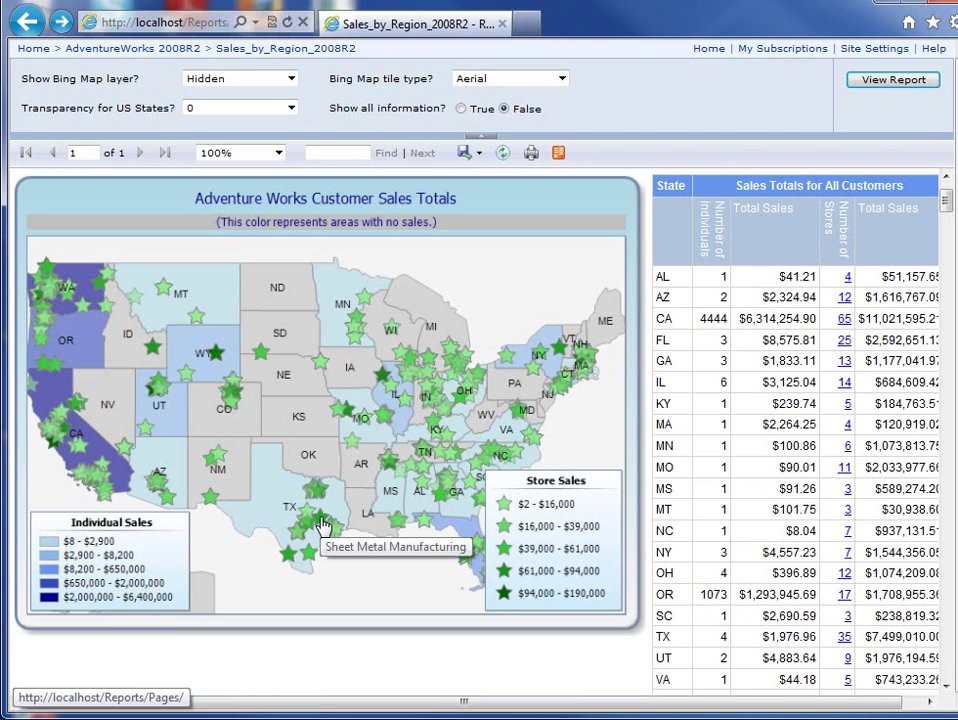
mouse_move(155, 350)
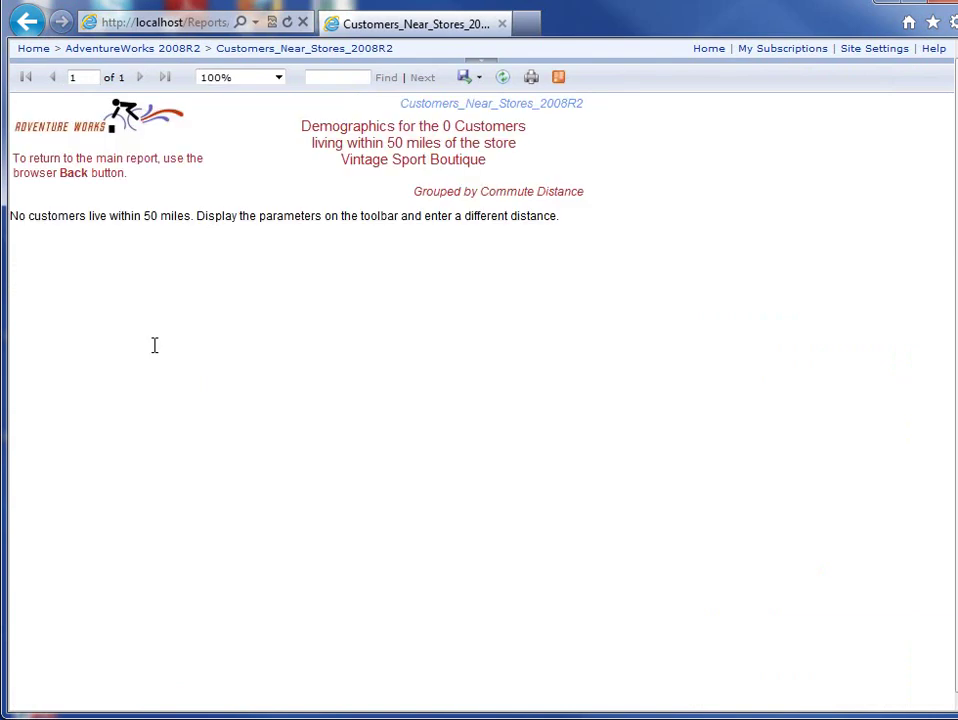
click(27, 22)
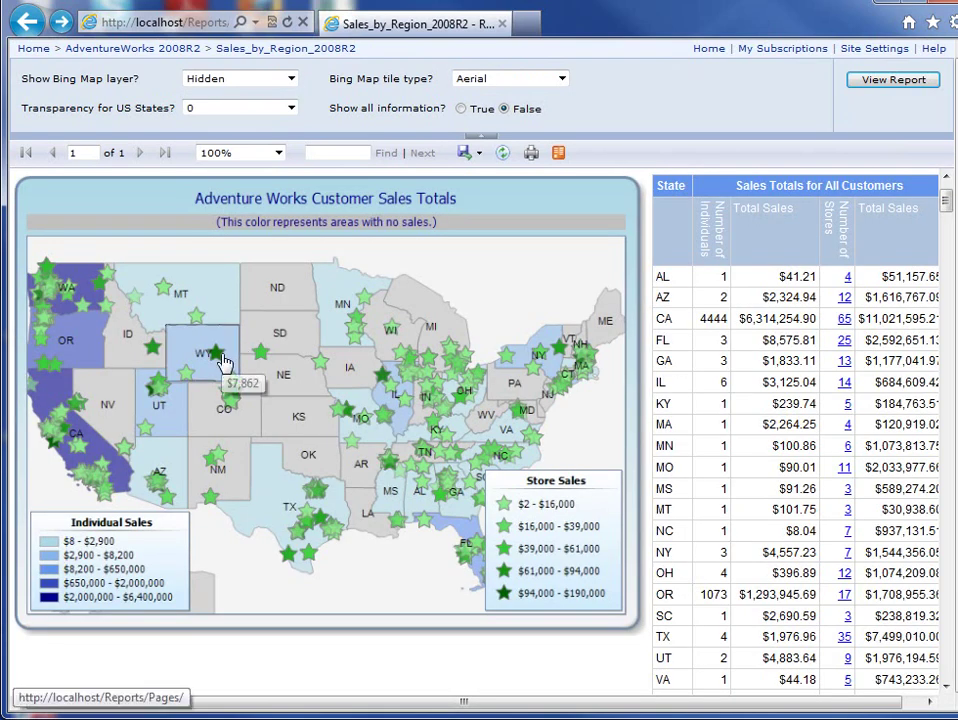
click(222, 362)
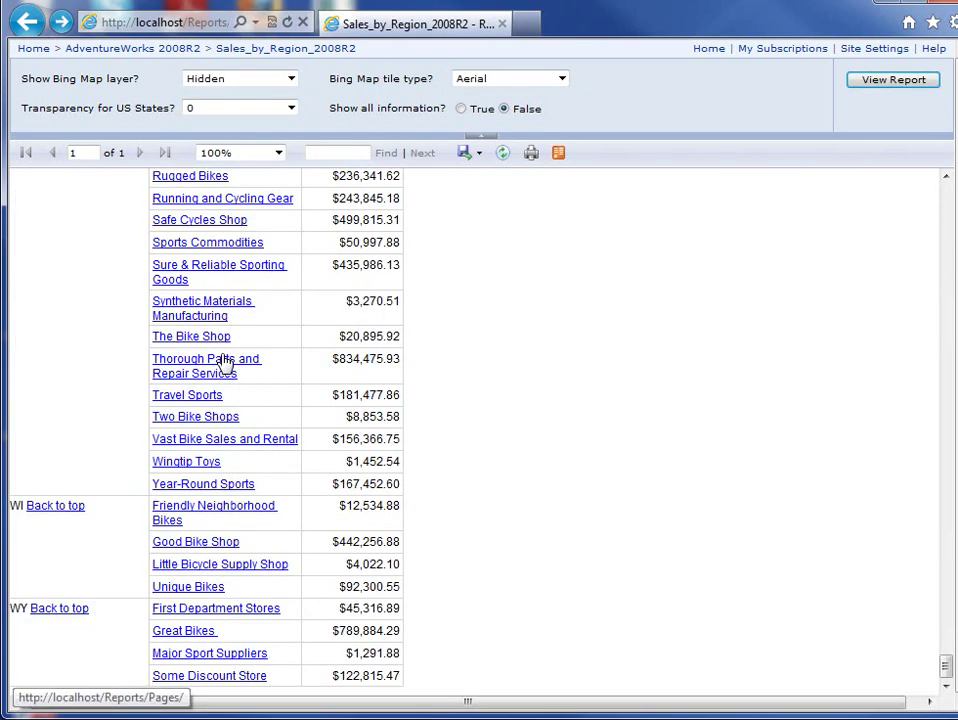
View the customer near Good Bike Shop, go back, and use WI's Back to top link.
click(200, 548)
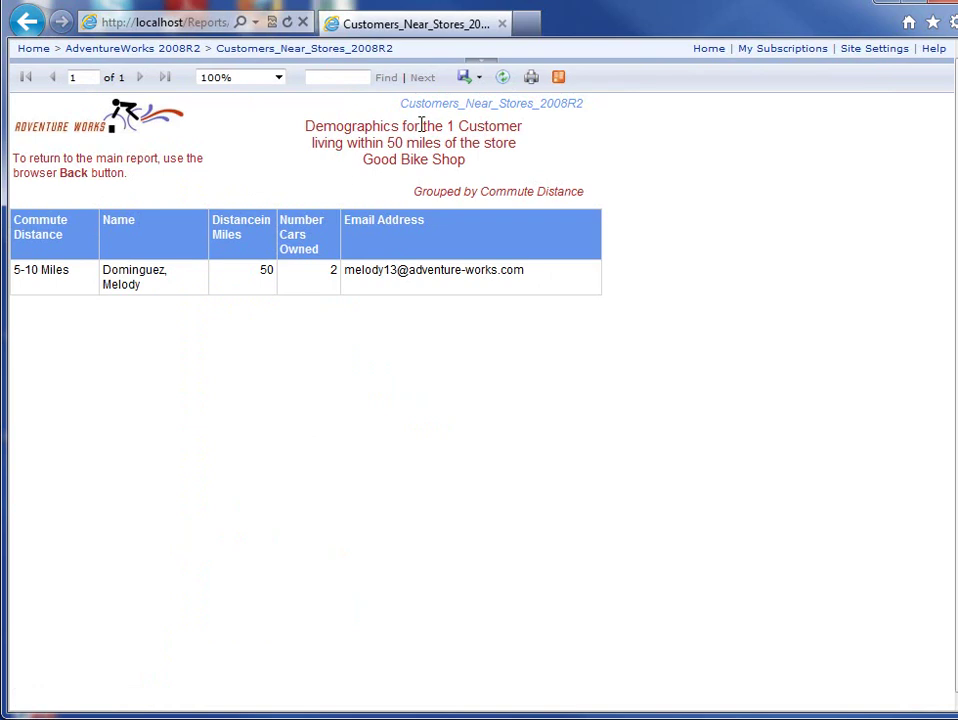
click(24, 24)
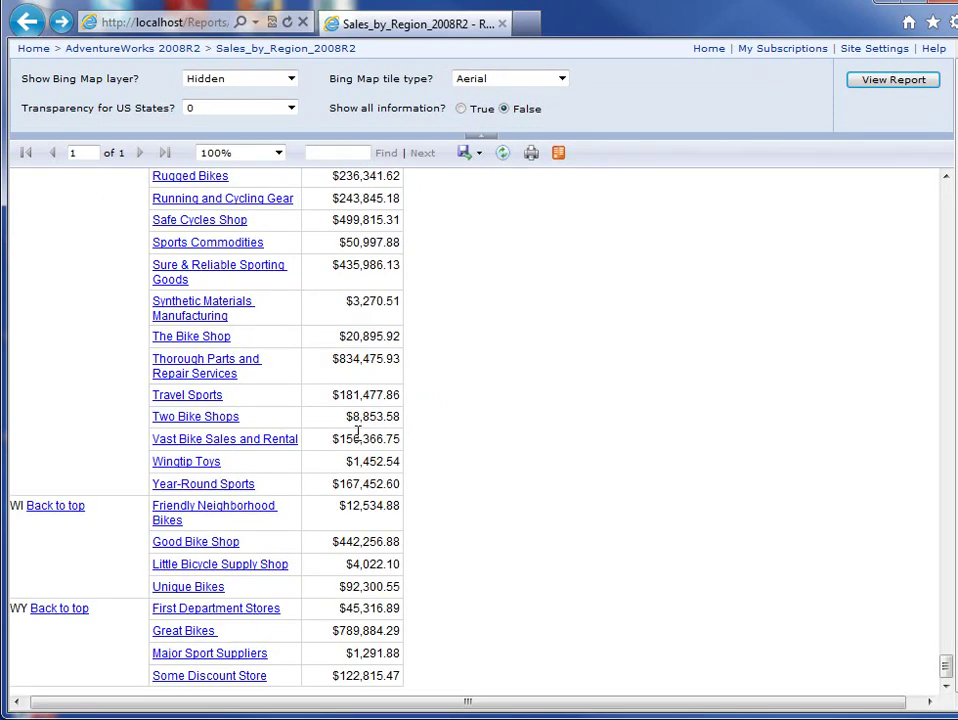
click(57, 508)
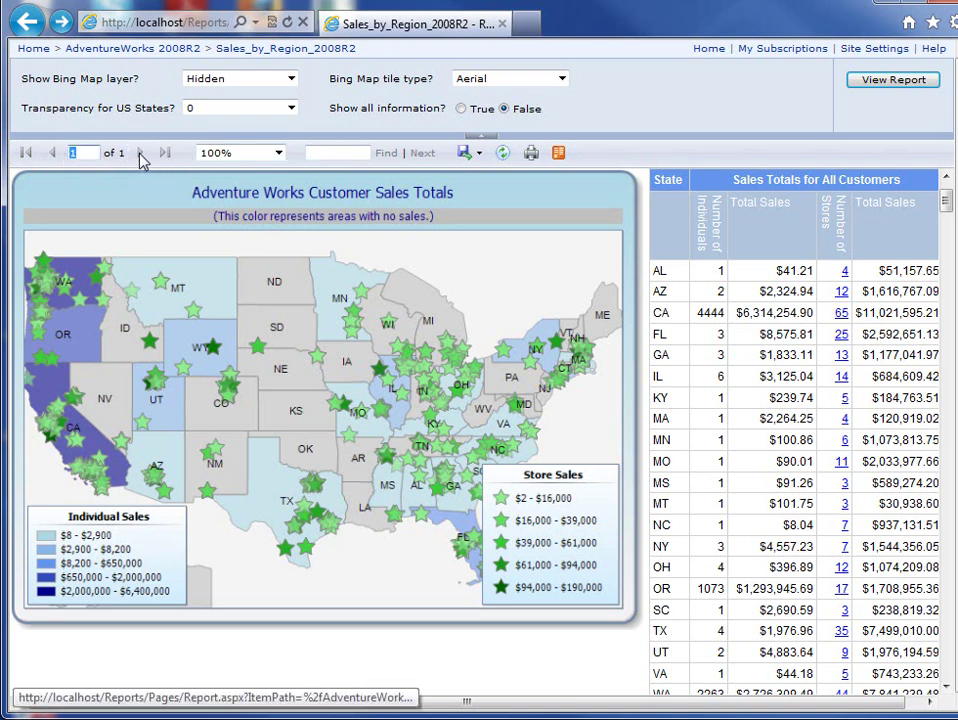
Zoom the report to 150% then back to 100%, and show the export formats list.
click(279, 153)
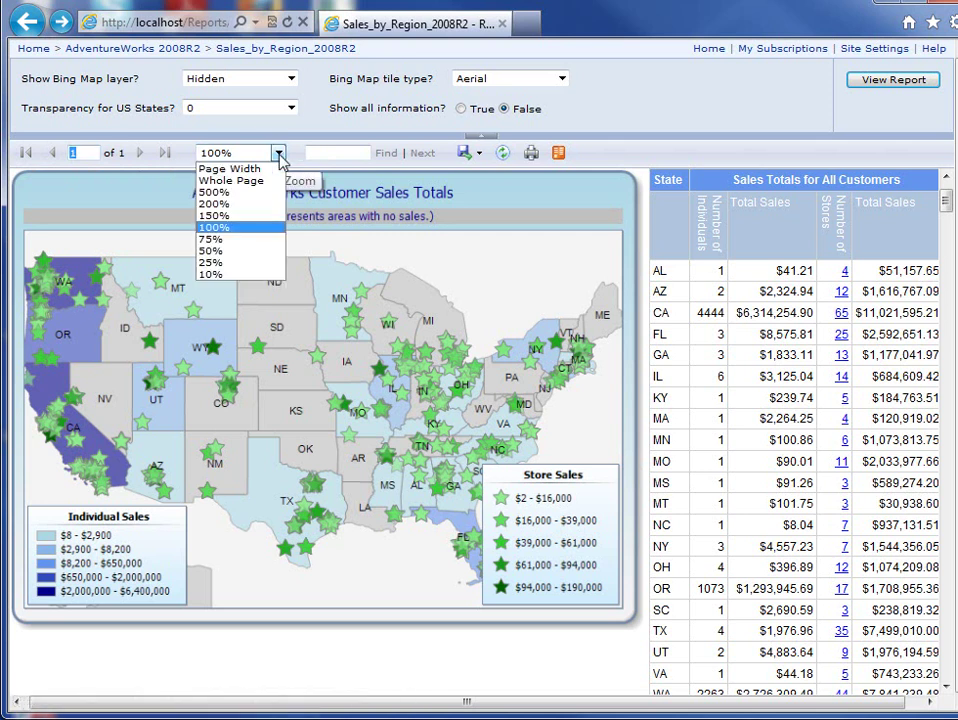
click(252, 216)
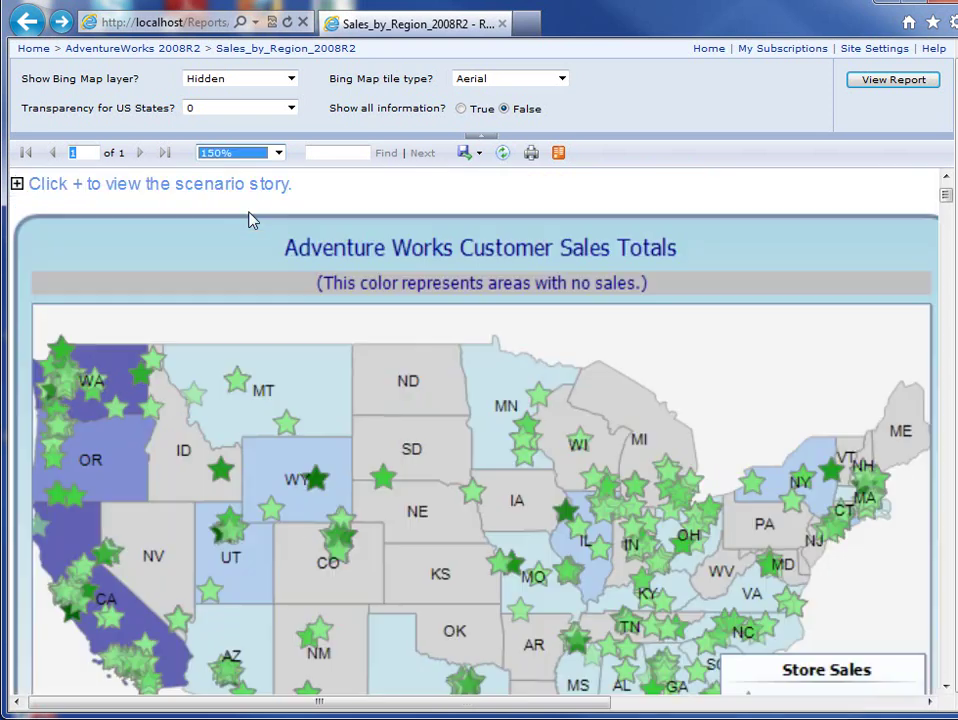
click(279, 153)
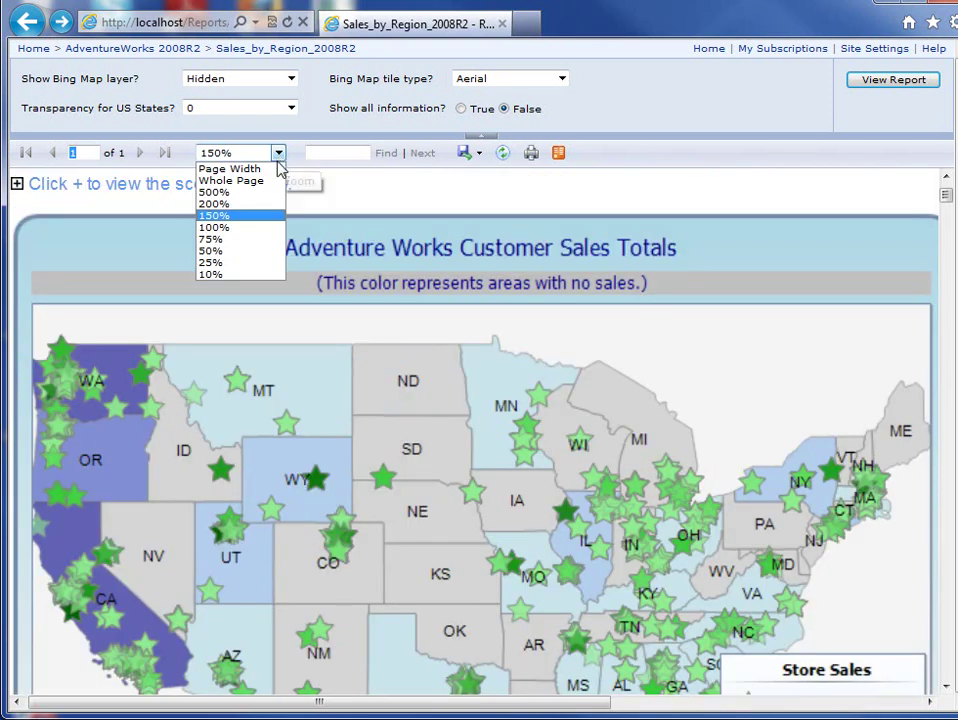
click(265, 228)
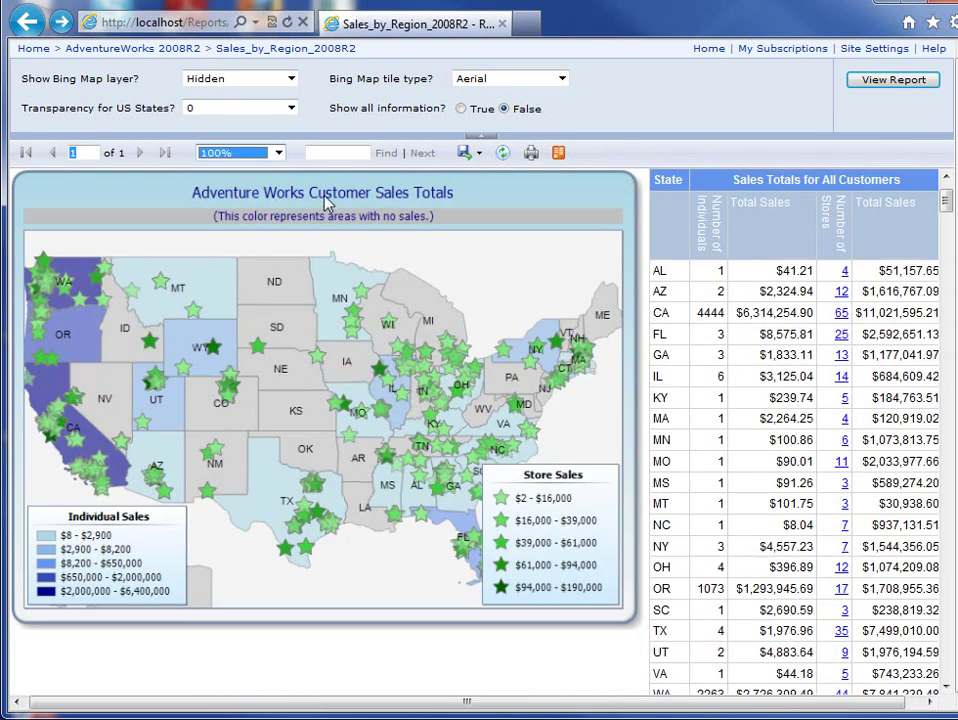
click(479, 154)
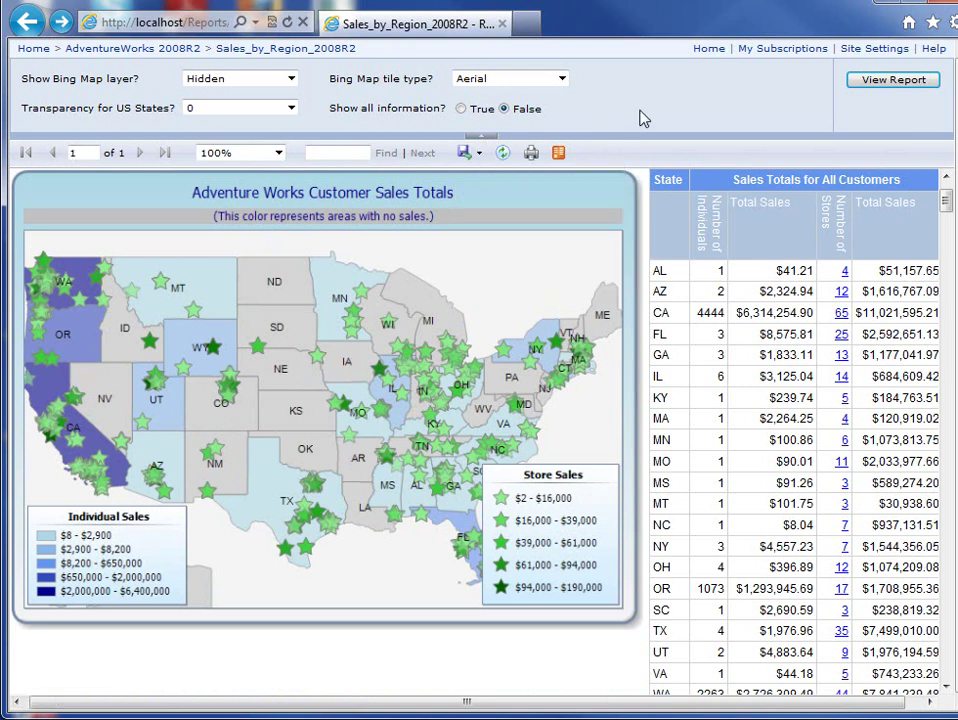
click(481, 156)
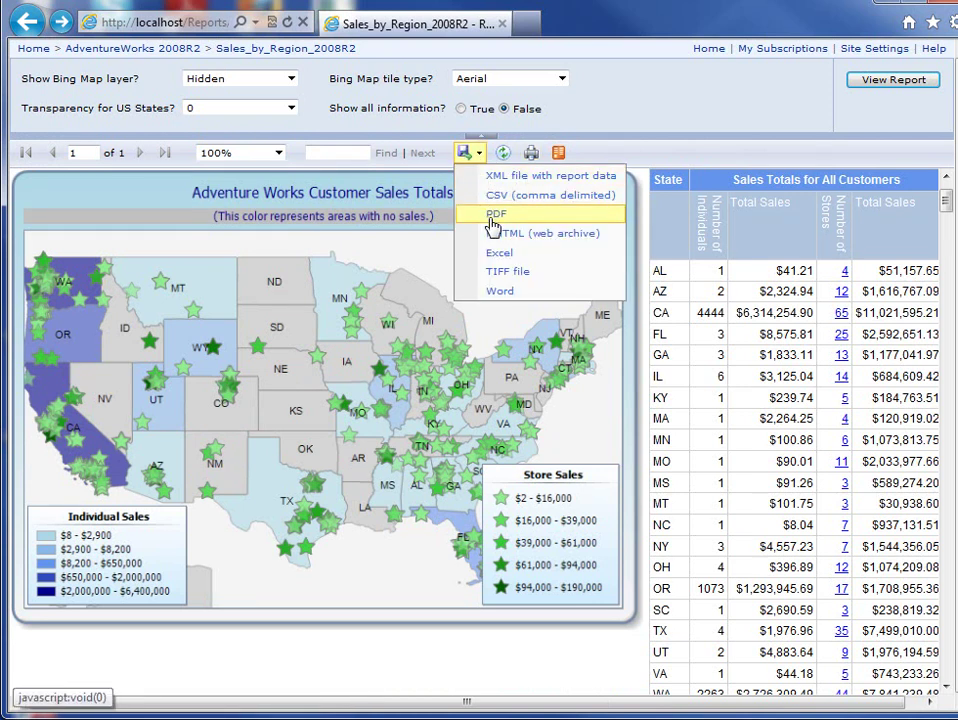